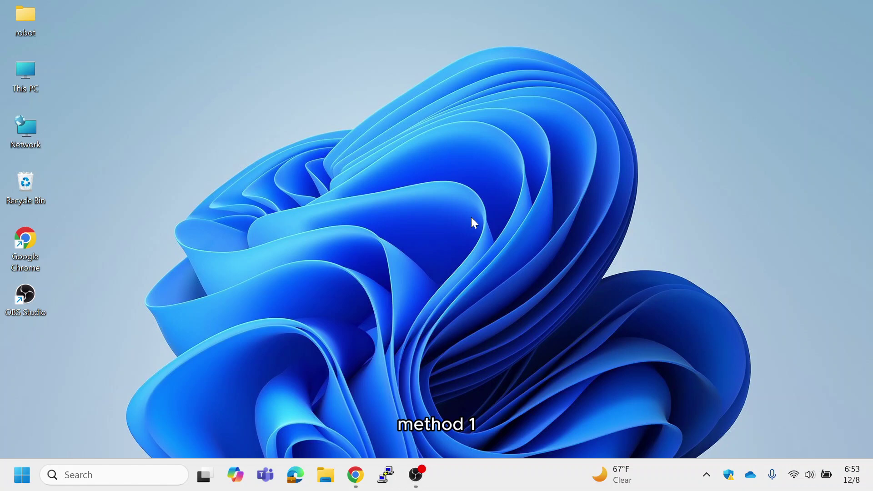
- Open Device Manager and bring up the action menu for Intel(R) HD Graphics 520 under Display adapters
{"action": "right_click", "coordinate": [20, 486]}
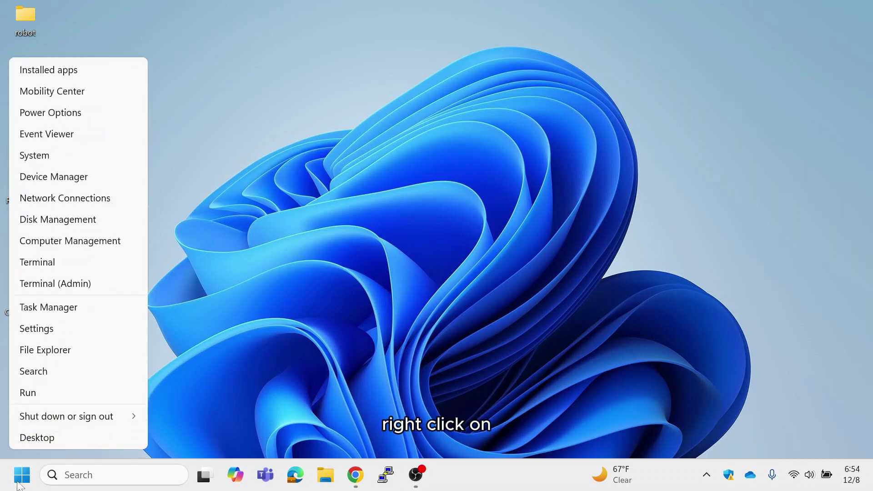
{"action": "left_click", "coordinate": [83, 182]}
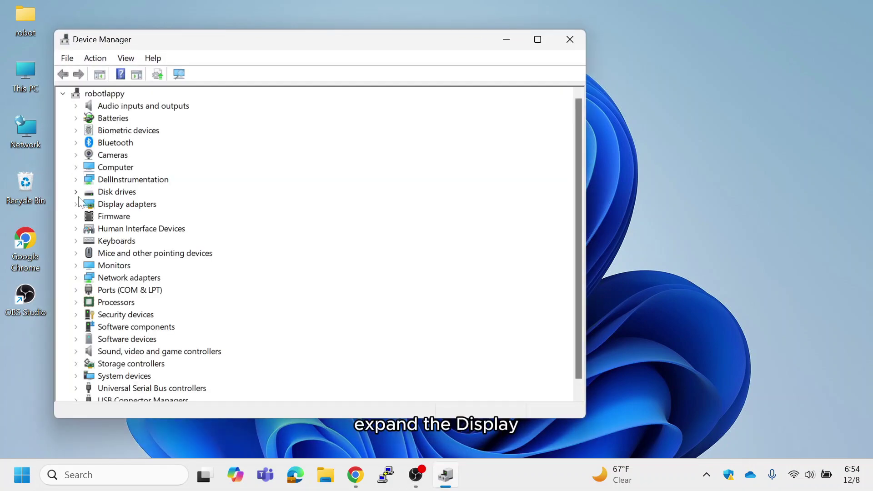
{"action": "left_click", "coordinate": [76, 205]}
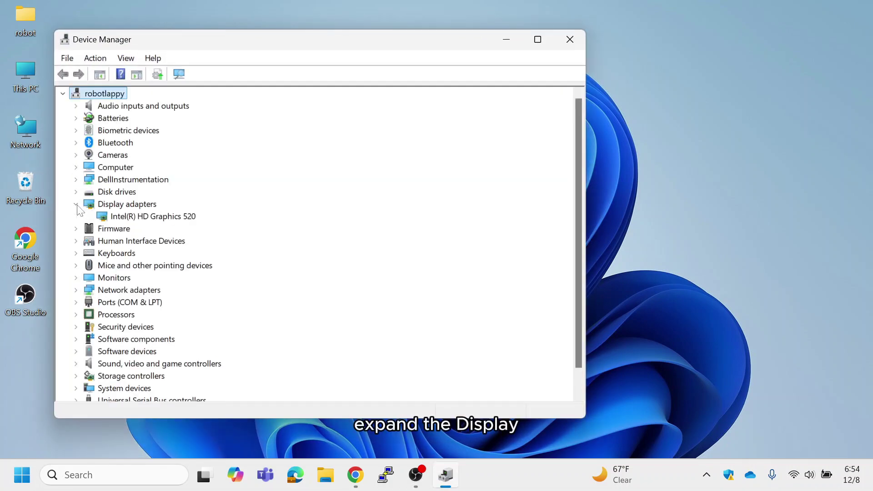
{"action": "left_click", "coordinate": [146, 214]}
{"action": "right_click", "coordinate": [145, 215]}
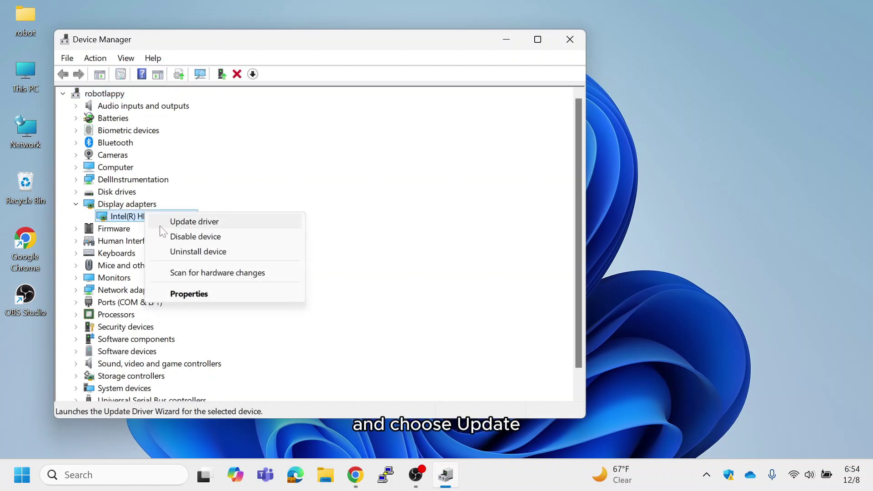
- Run an automatic driver search for Intel HD Graphics 520, then check Windows Update for newer drivers
{"action": "left_click", "coordinate": [180, 222]}
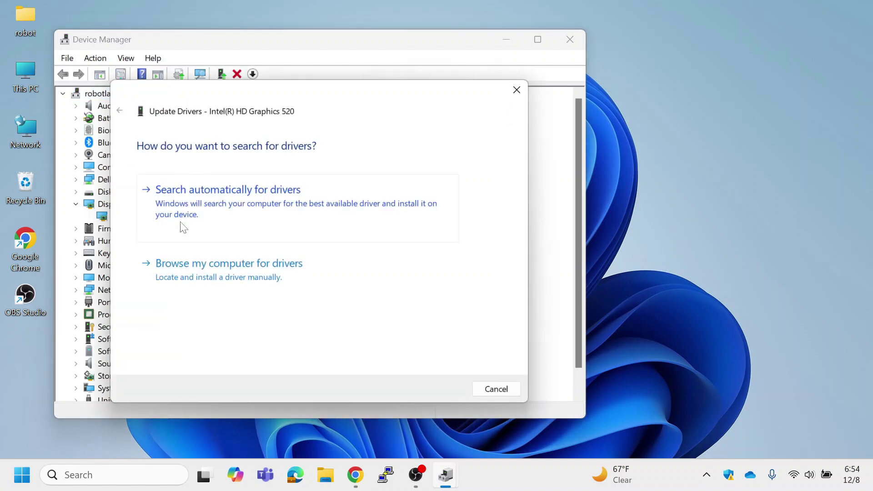
{"action": "left_click", "coordinate": [218, 212]}
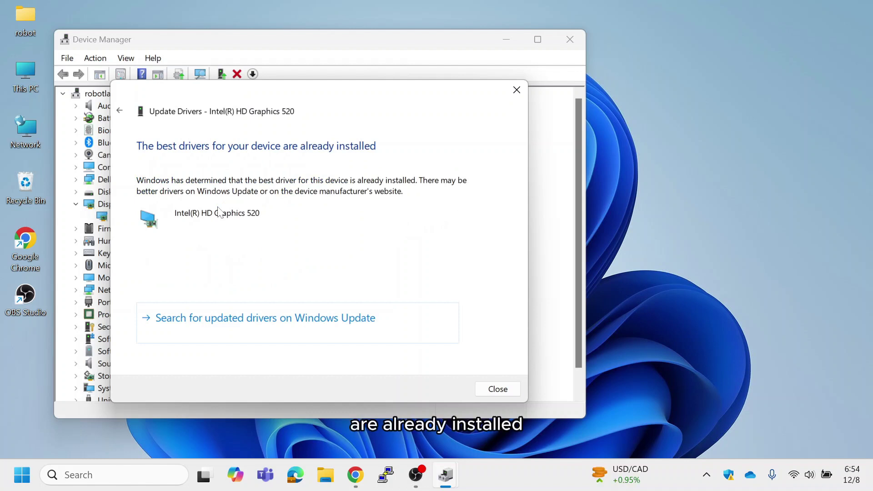
{"action": "left_click", "coordinate": [342, 318]}
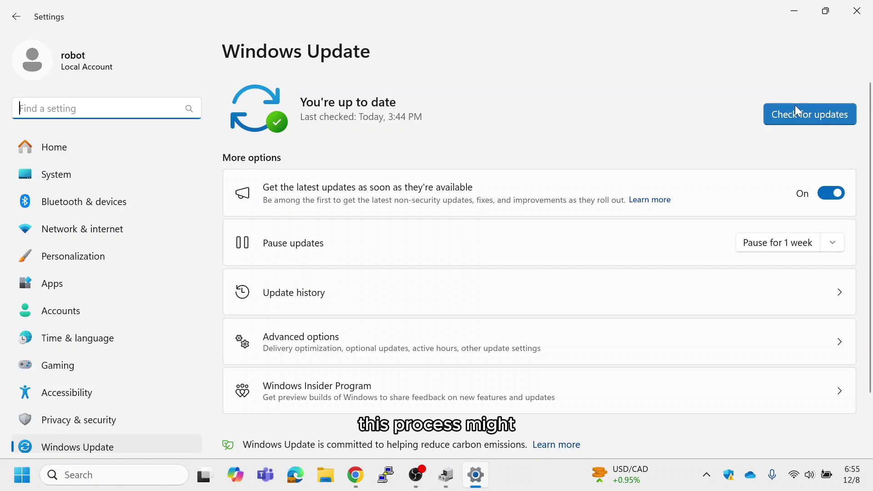
- Start a Windows Update check for available updates
{"action": "left_click", "coordinate": [807, 107]}
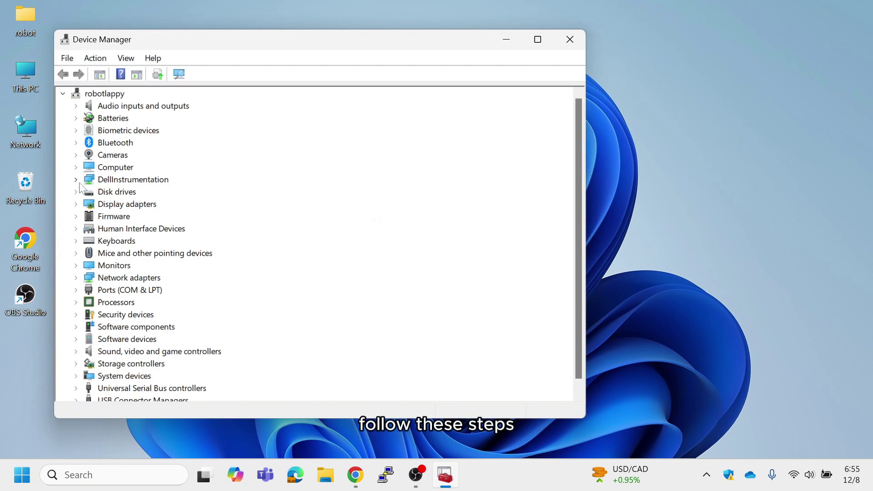
- Review the Intel HD Graphics 520 driver properties: version 31.0.101.2111, dated 7/19/2022
{"action": "left_click", "coordinate": [76, 204]}
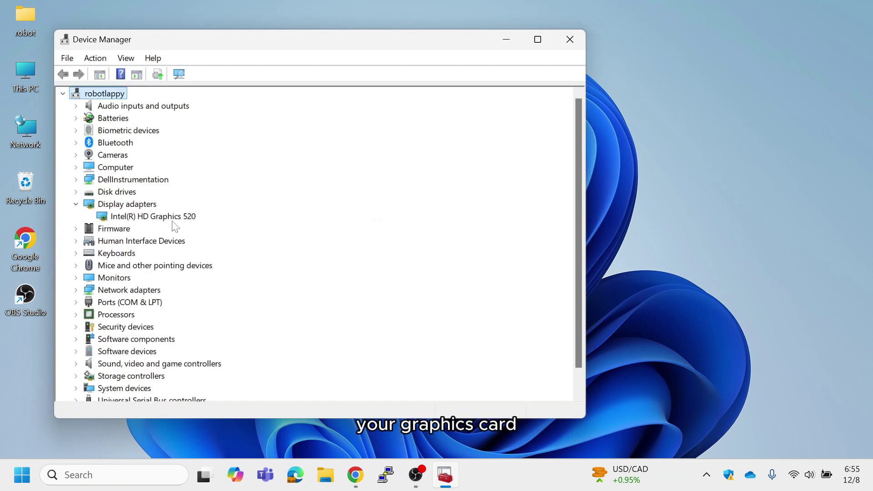
{"action": "right_click", "coordinate": [173, 219]}
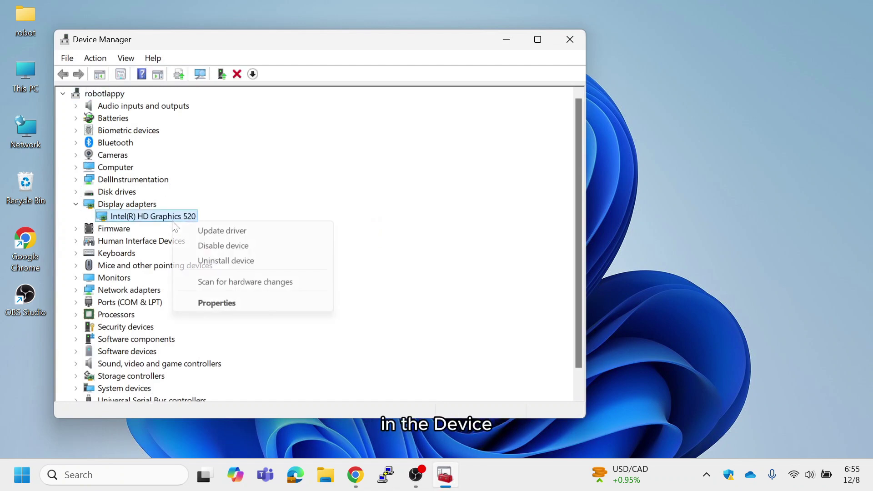
{"action": "left_click", "coordinate": [218, 303]}
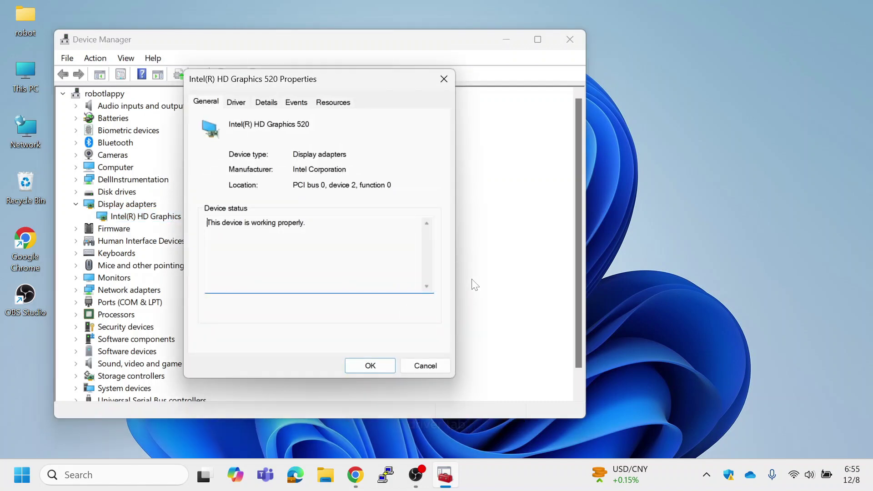
{"action": "left_click", "coordinate": [243, 104]}
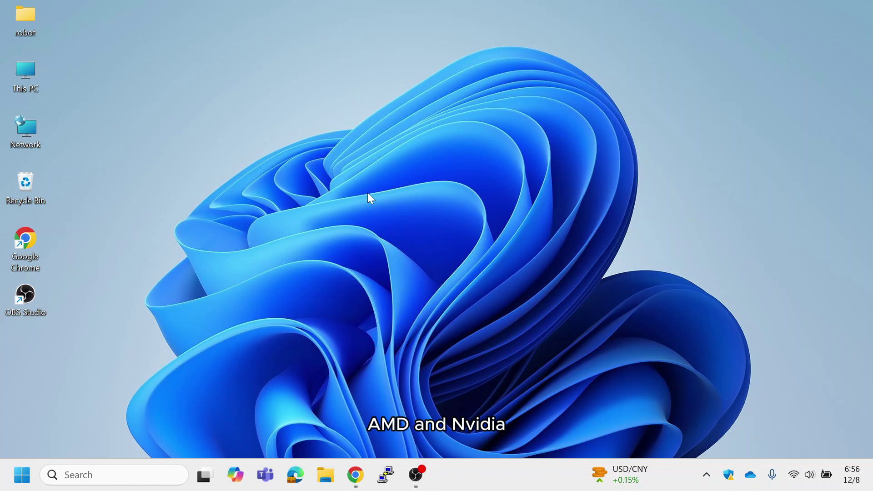
- Search Chrome for 'intel driver & support assistant' and open Intel's Driver & Support Assistant page
{"action": "left_click", "coordinate": [348, 474]}
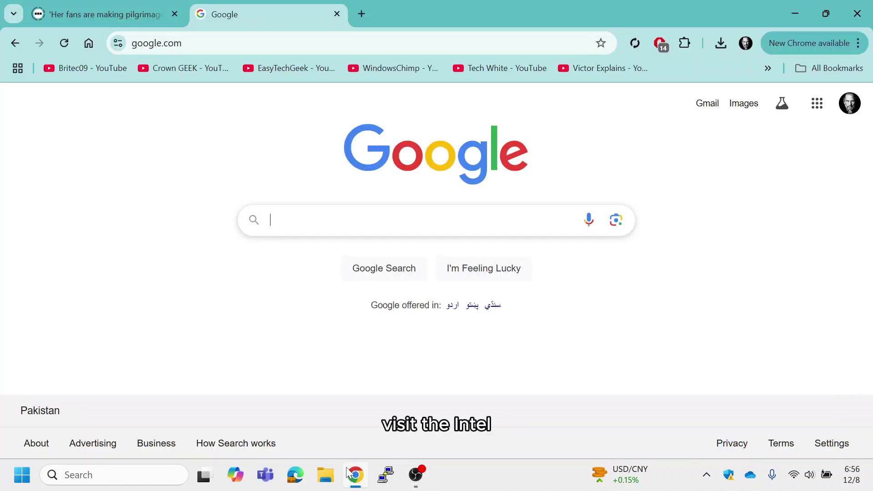
{"action": "type", "text": "intel driver & supp"}
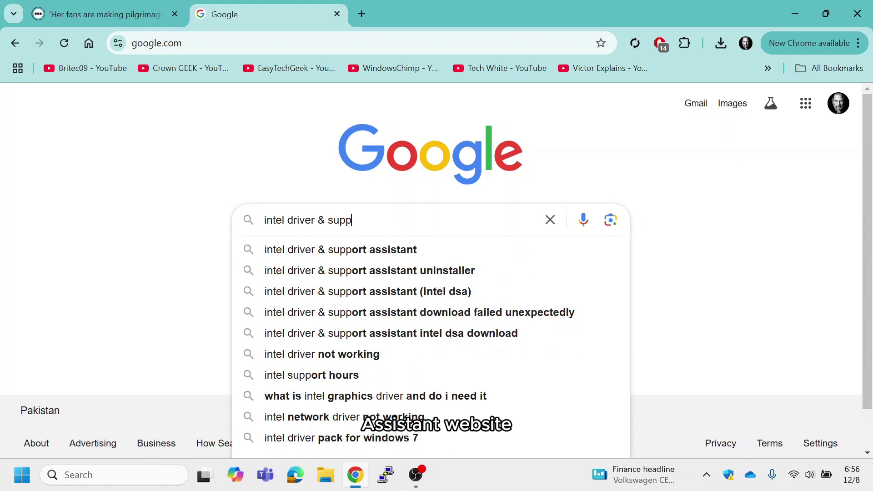
{"action": "key", "text": "Down"}
{"action": "key", "text": "Return"}
{"action": "left_click", "coordinate": [206, 235]}
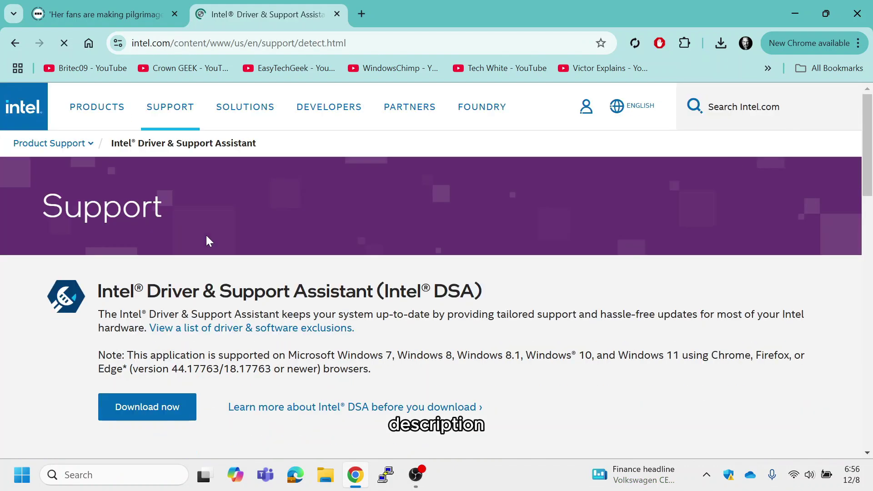
- Download the 3.7 MB Intel DSA installer and run it
{"action": "scroll", "coordinate": [206, 236], "scroll_direction": "down", "scroll_amount": 1}
{"action": "left_click", "coordinate": [155, 358]}
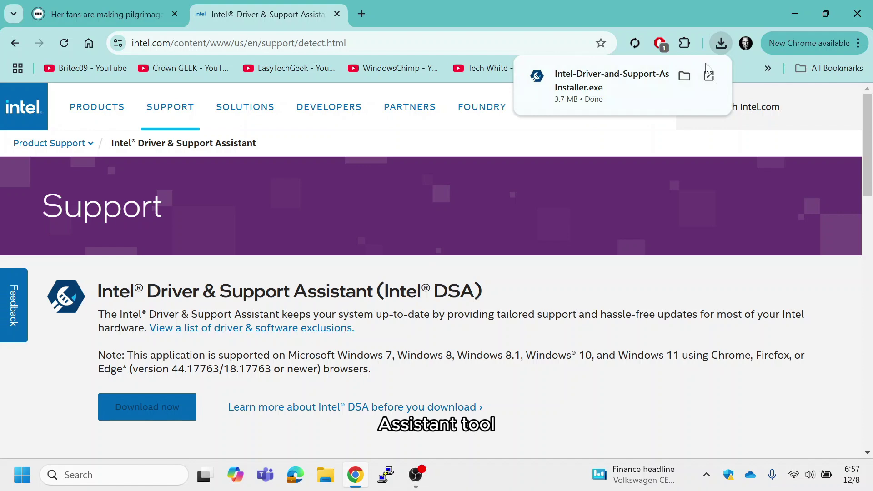
{"action": "left_click", "coordinate": [709, 76]}
{"action": "left_click", "coordinate": [477, 252]}
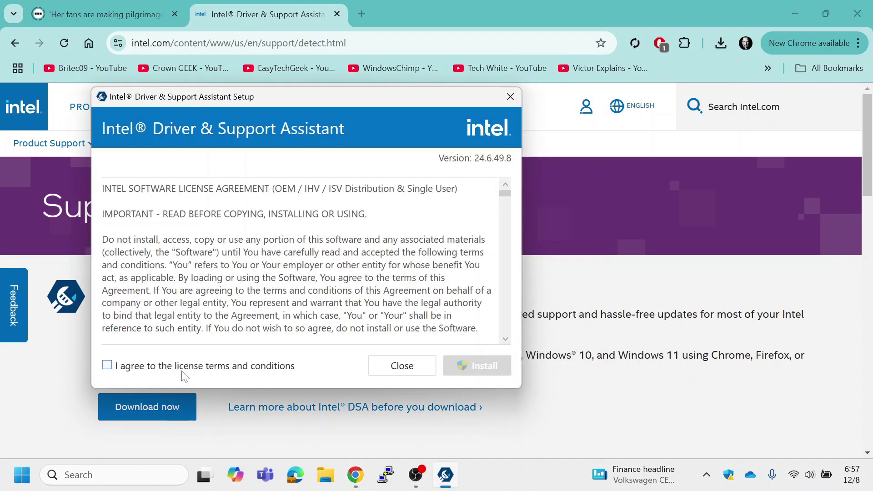
- Accept the license and start installing Intel Driver & Support Assistant, loading google.com meanwhile
{"action": "left_click", "coordinate": [183, 370]}
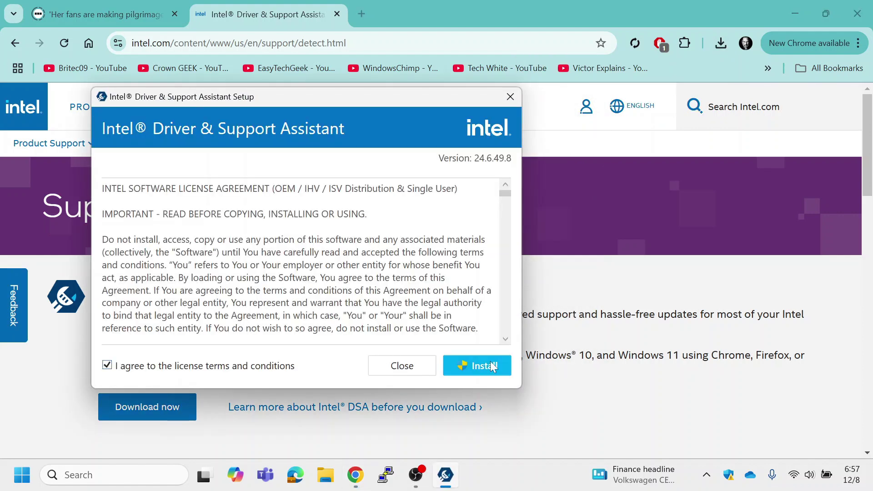
{"action": "left_click", "coordinate": [493, 366]}
{"action": "left_click", "coordinate": [273, 43]}
{"action": "type", "text": "google.com"}
{"action": "key", "text": "Return"}
- Close the finished Intel DSA 24.6.49.8 installer and start installing the three offered Intel updates
{"action": "left_click", "coordinate": [445, 475]}
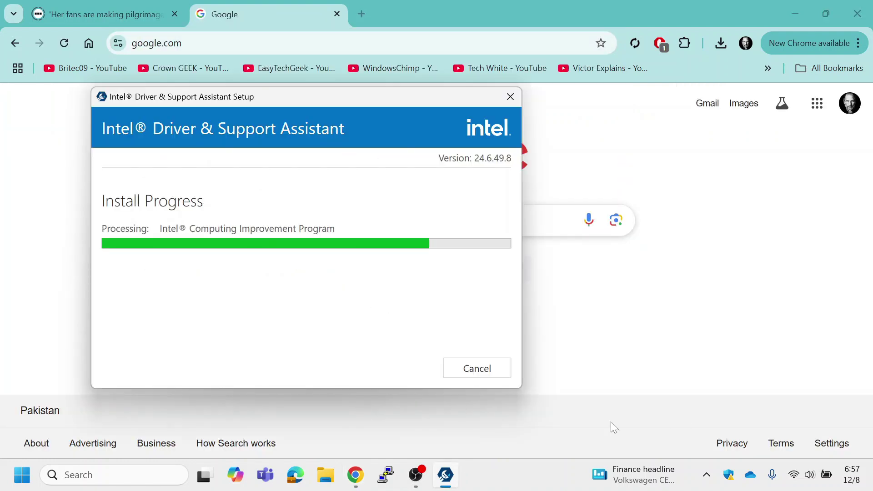
{"action": "left_click", "coordinate": [680, 361]}
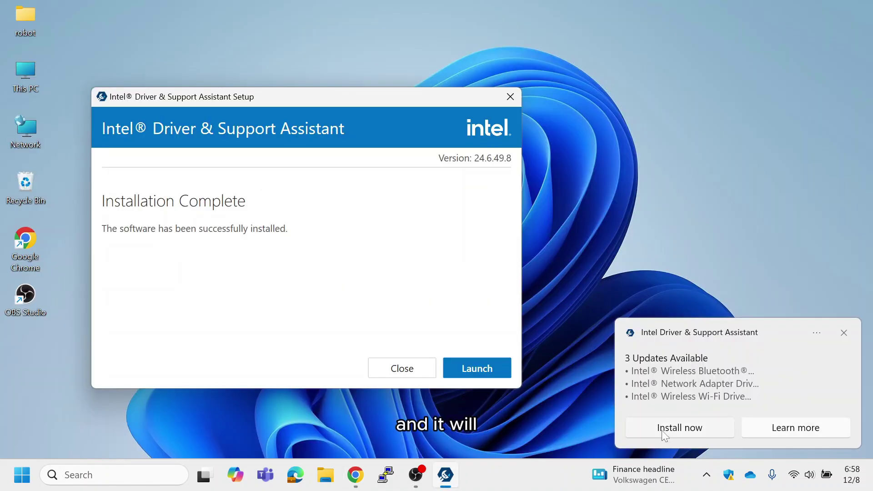
{"action": "left_click", "coordinate": [450, 369]}
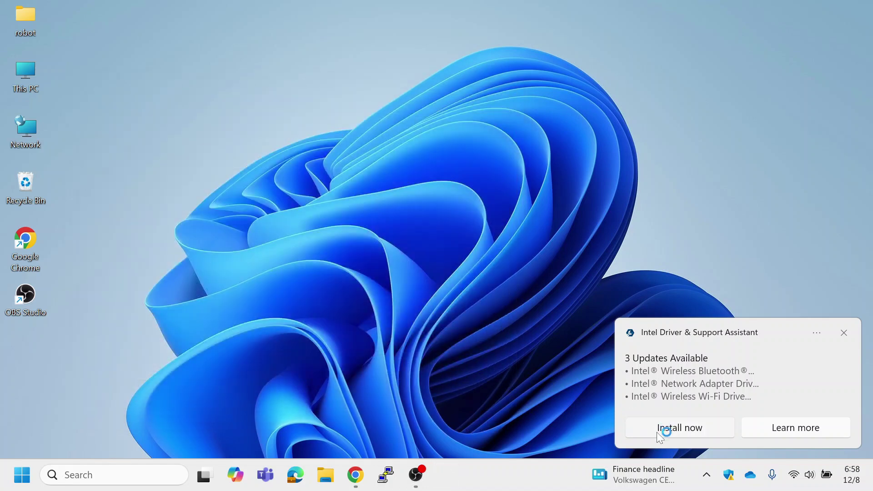
{"action": "left_click", "coordinate": [659, 430]}
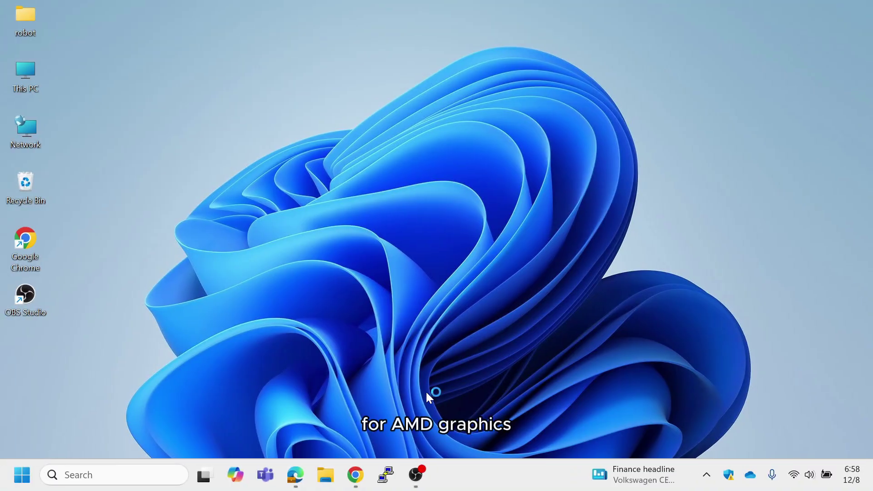
- Search Google for 'amd auto detect driver'
{"action": "left_click", "coordinate": [355, 475]}
{"action": "type", "text": "Amd auto "}
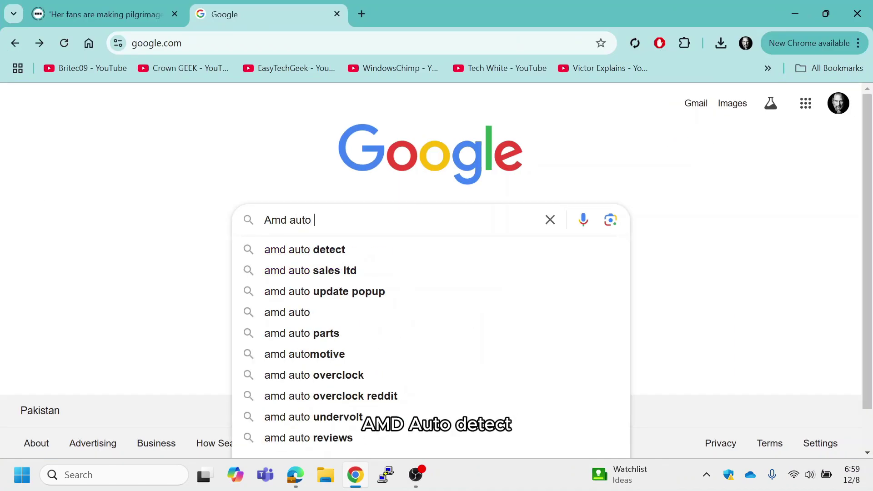
{"action": "type", "text": "d"}
{"action": "key", "text": "Down"}
{"action": "type", "text": "dr"}
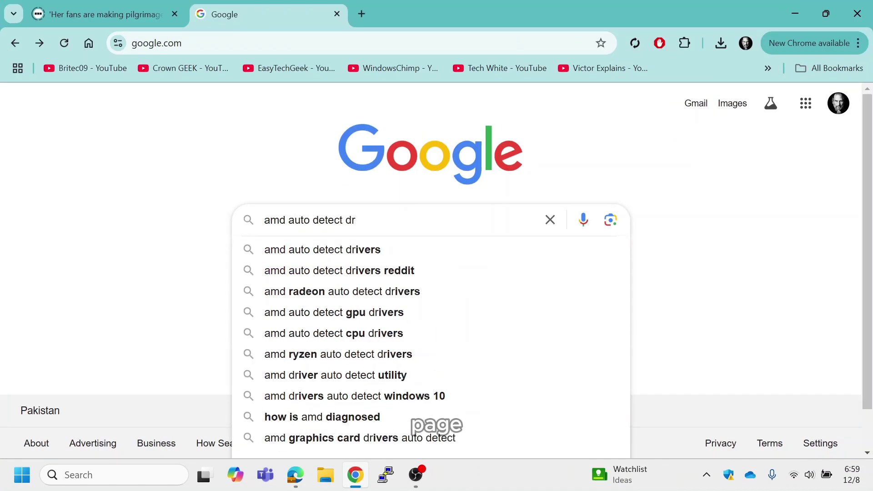
{"action": "type", "text": "iver"}
{"action": "key", "text": "Return"}
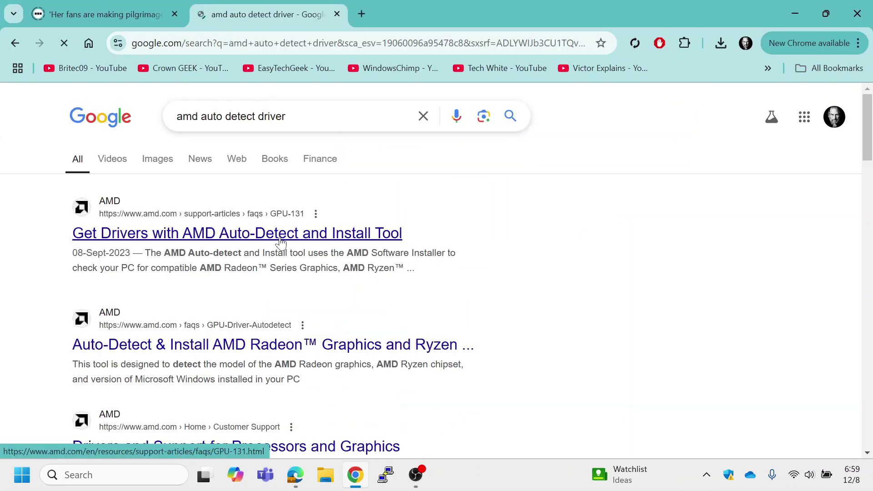
- Open AMD's Auto-Detect and Install Tool article at its Download and Setup section
{"action": "left_click", "coordinate": [280, 236]}
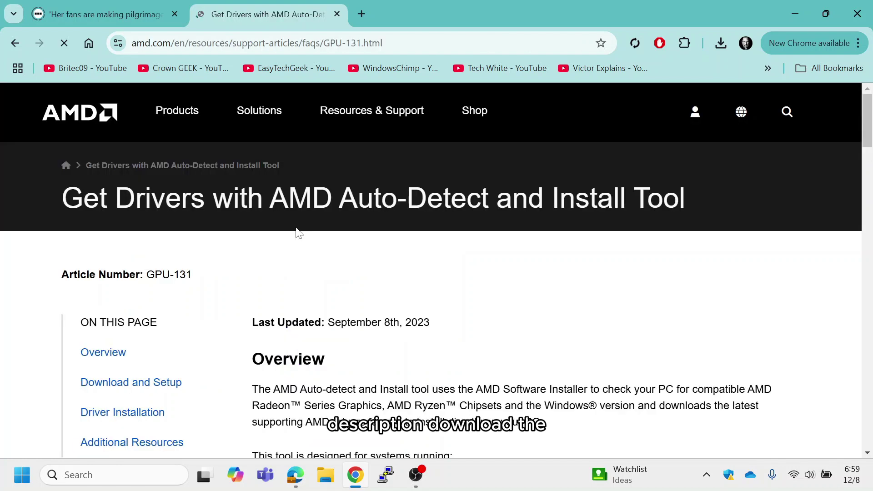
{"action": "scroll", "coordinate": [869, 157], "scroll_direction": "down", "scroll_amount": 6}
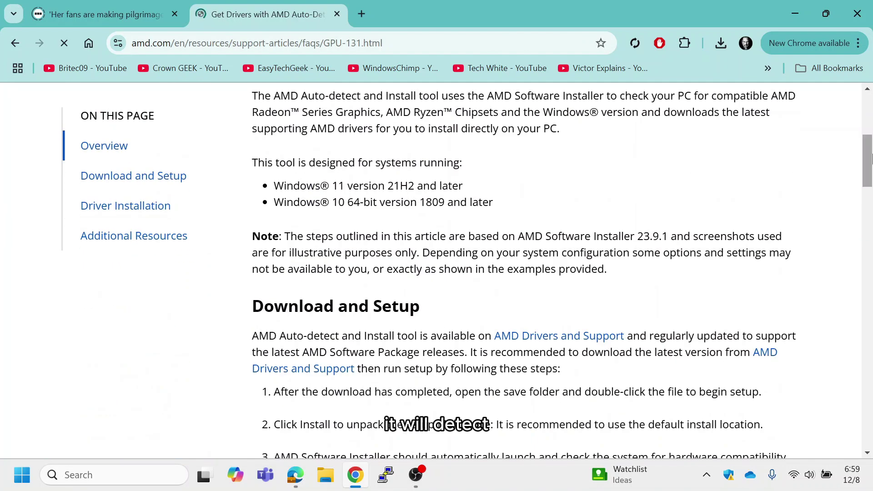
{"action": "left_click", "coordinate": [107, 175]}
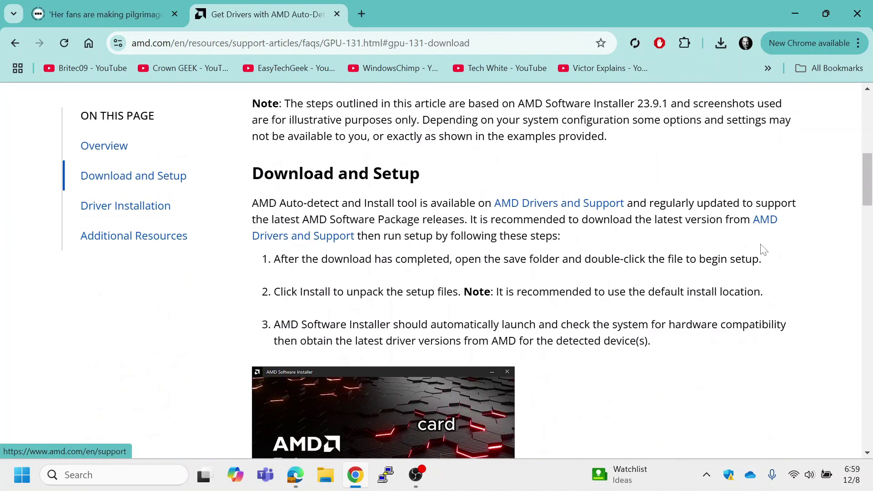
{"action": "left_click_drag", "start_coordinate": [867, 180], "coordinate": [869, 318]}
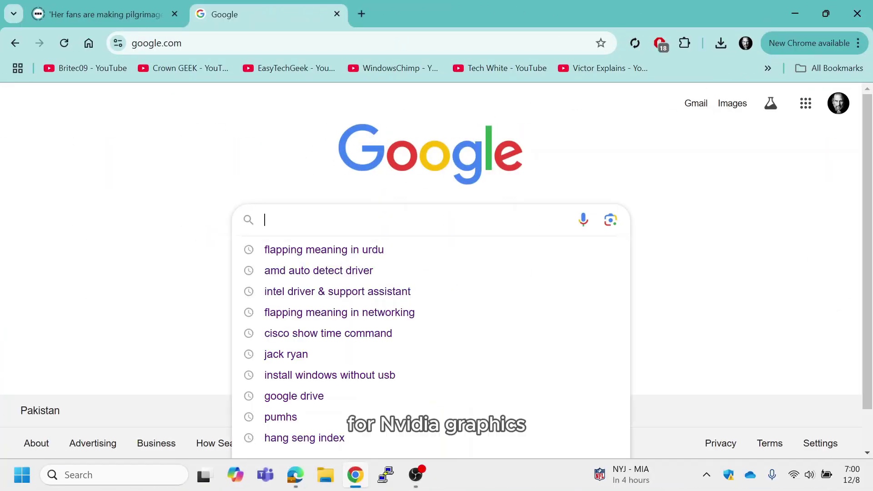
- Search Google for 'nvidia driver download' and open the official NVIDIA Drivers page
{"action": "type", "text": "nvidia driver download"}
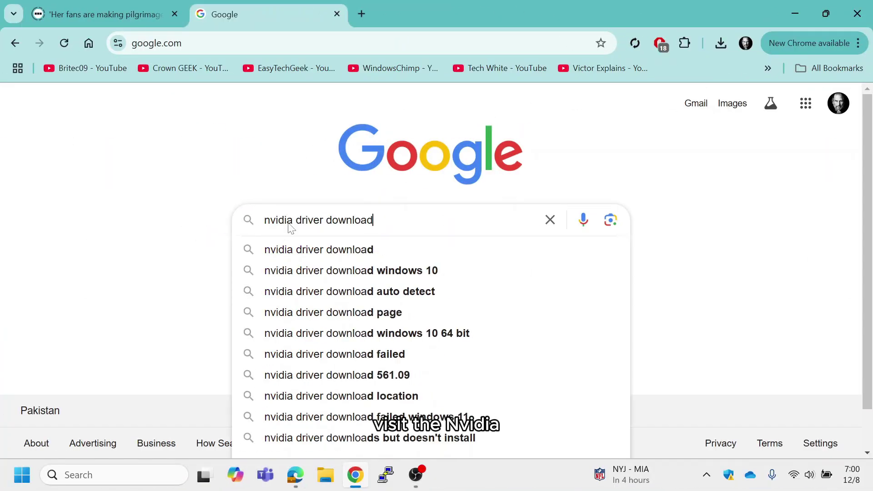
{"action": "key", "text": "Return"}
{"action": "left_click", "coordinate": [168, 234]}
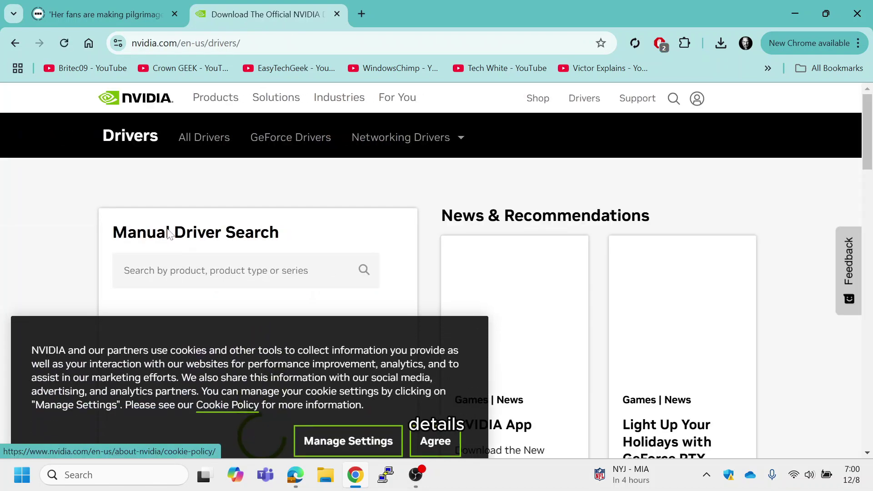
- Accept the NVIDIA cookie notice and scroll to the Manual Driver Search showing GeForce GTX 1660 SUPER
{"action": "scroll", "coordinate": [357, 436], "scroll_direction": "down", "scroll_amount": 5}
{"action": "left_click", "coordinate": [436, 419]}
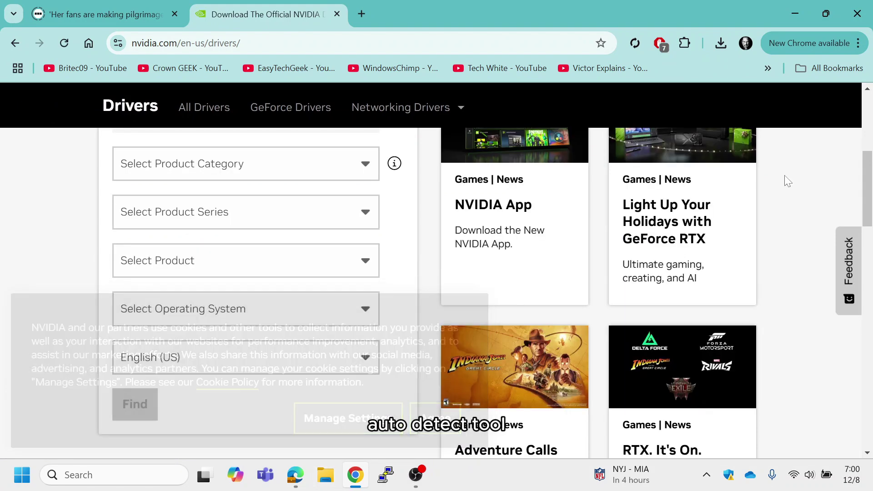
{"action": "scroll", "coordinate": [446, 214], "scroll_direction": "up", "scroll_amount": 3}
{"action": "scroll", "coordinate": [288, 230], "scroll_direction": "down", "scroll_amount": 2}
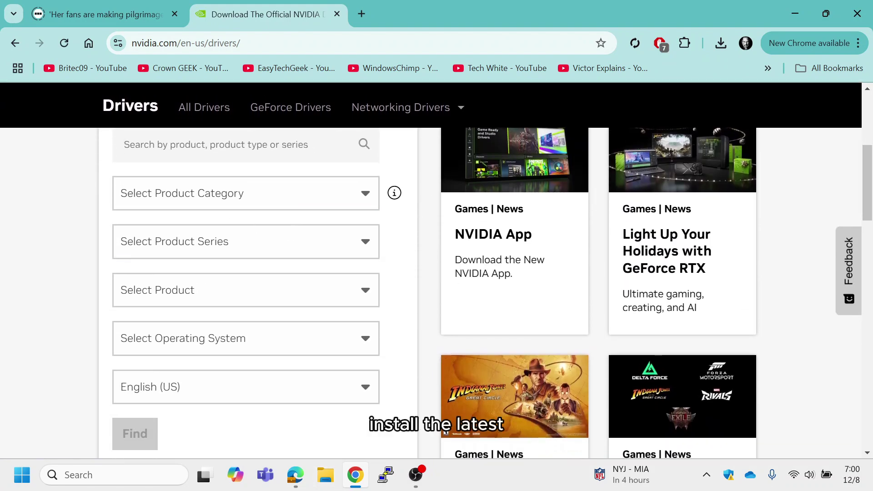
{"action": "left_click_drag", "start_coordinate": [867, 157], "coordinate": [865, 104]}
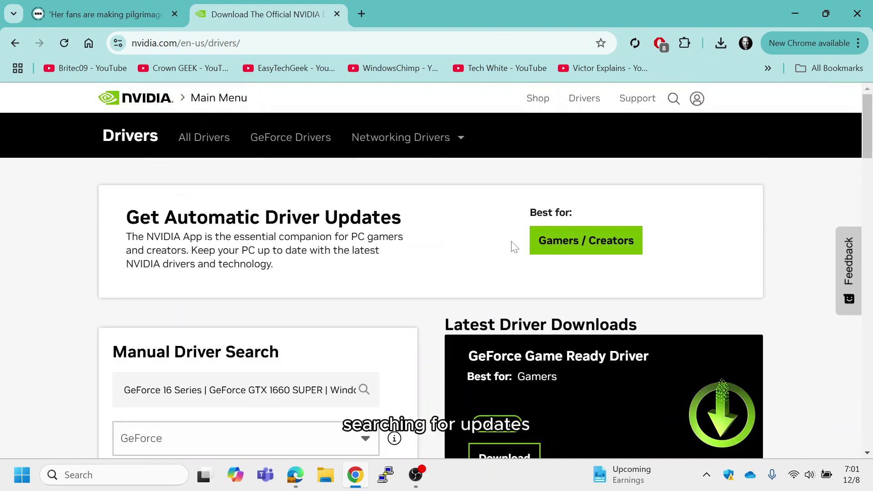
- Open the NVIDIA App page, start the NVIDIA App download, and minimize Chrome
{"action": "left_click", "coordinate": [599, 239]}
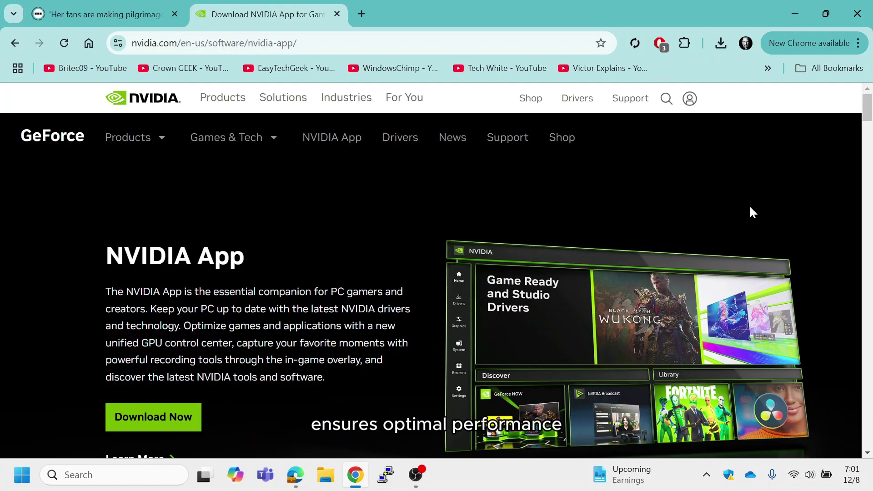
{"action": "left_click_drag", "start_coordinate": [872, 104], "coordinate": [872, 144]}
{"action": "scroll", "coordinate": [76, 179], "scroll_direction": "up", "scroll_amount": 5}
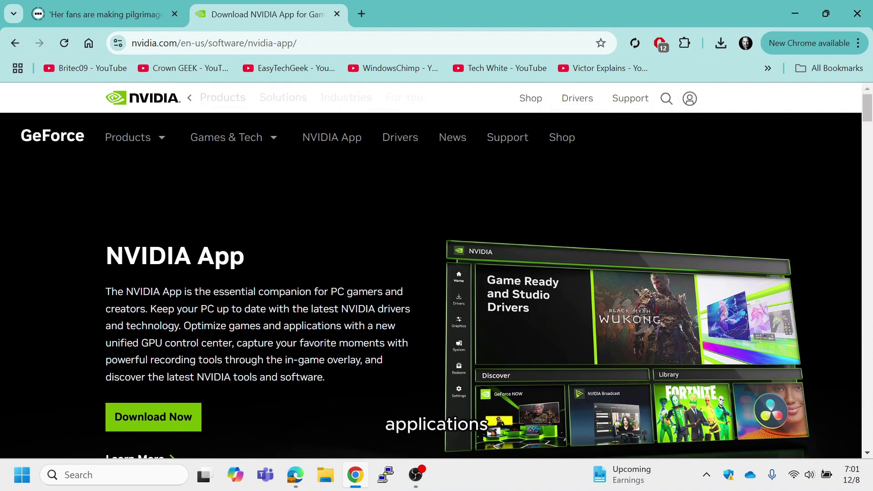
{"action": "left_click", "coordinate": [155, 425]}
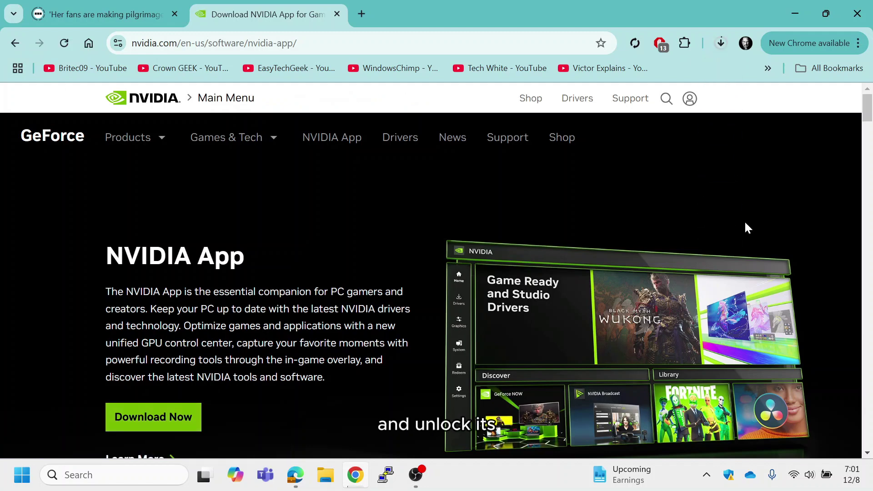
{"action": "left_click", "coordinate": [795, 13]}
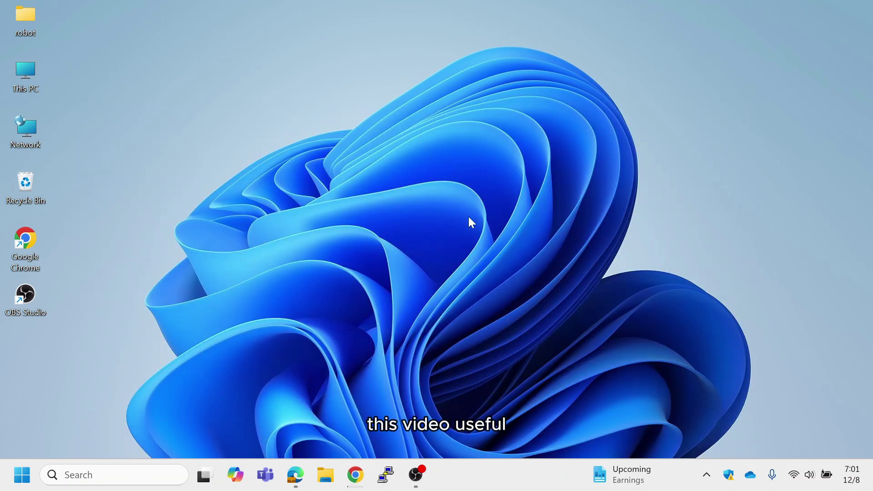